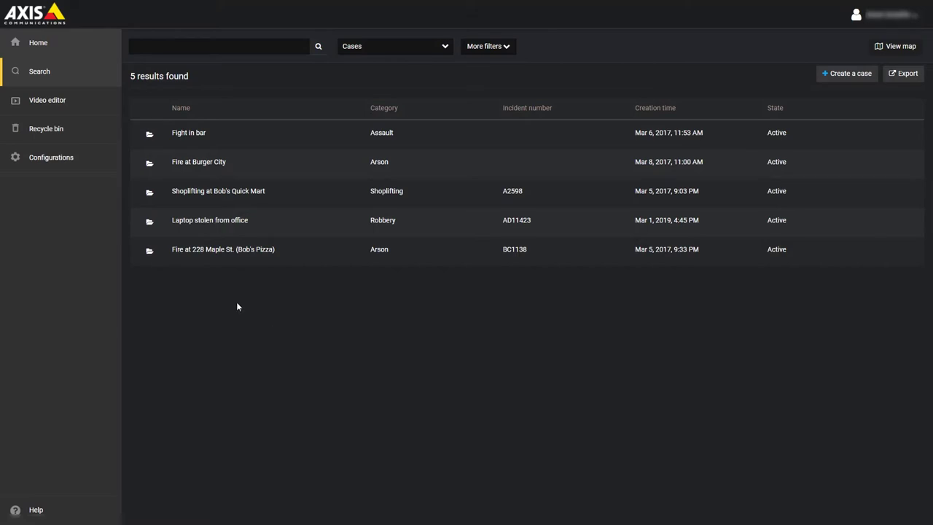
Step: Open the Fight in bar case and expand its Permissions dropdown
click(188, 135)
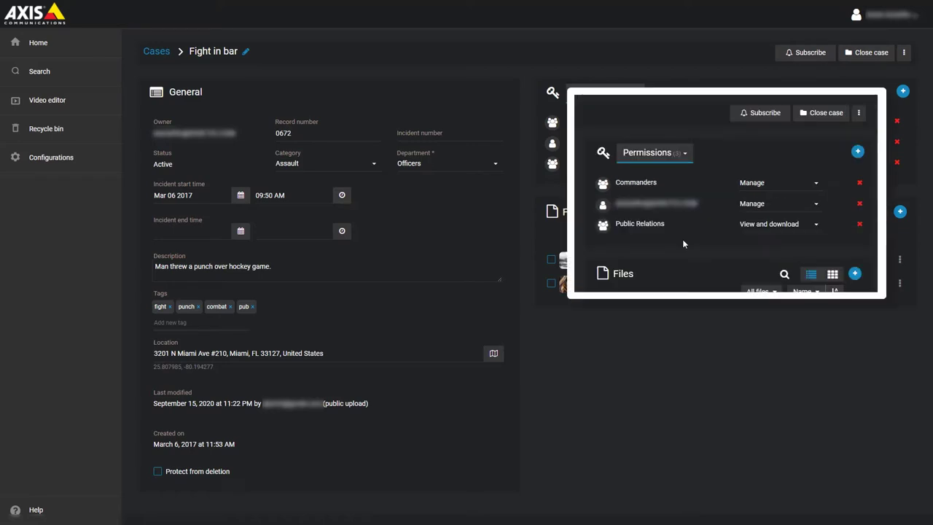
click(677, 153)
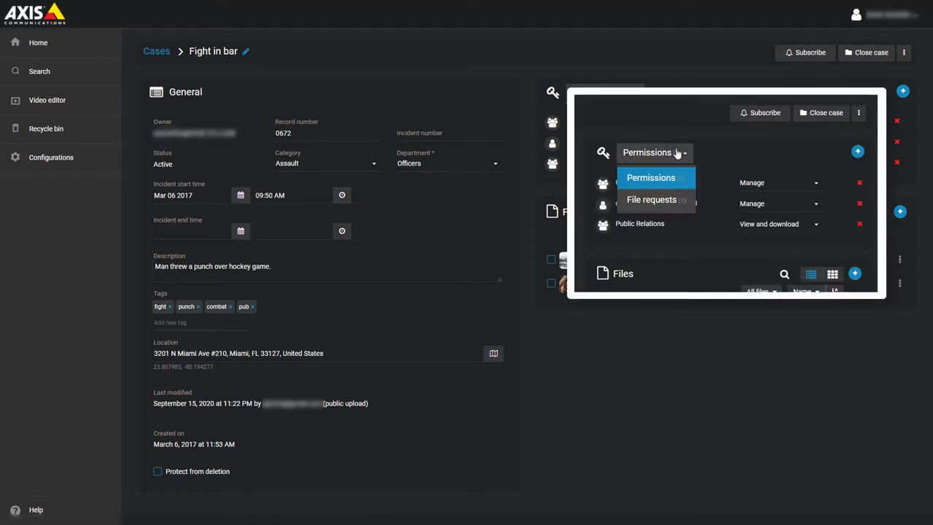
Step: Switch the case view from permissions to its file requests
click(677, 201)
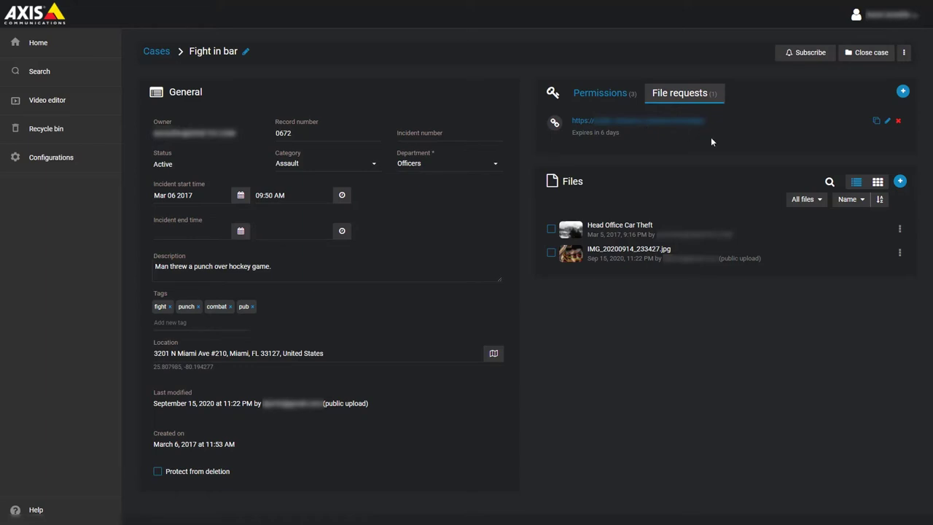
Step: Start a new file request named 'Fight in bar during hockey game' asking for any altercation video
click(902, 93)
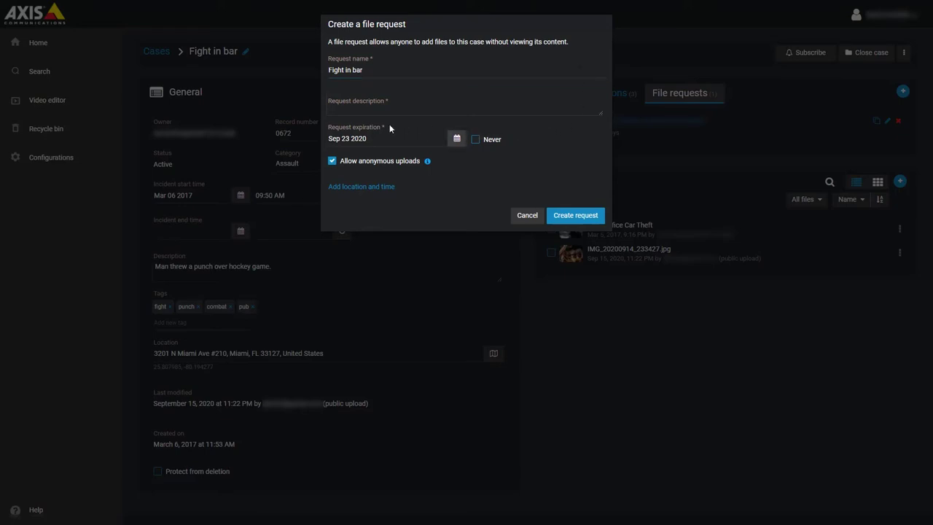
click(396, 70)
text(during h)
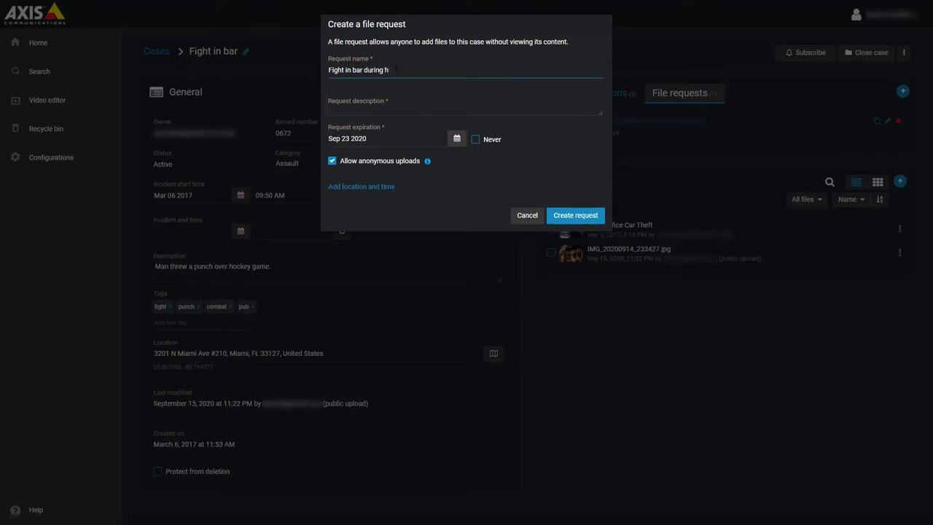
text(ockey game)
click(415, 110)
text(Please send)
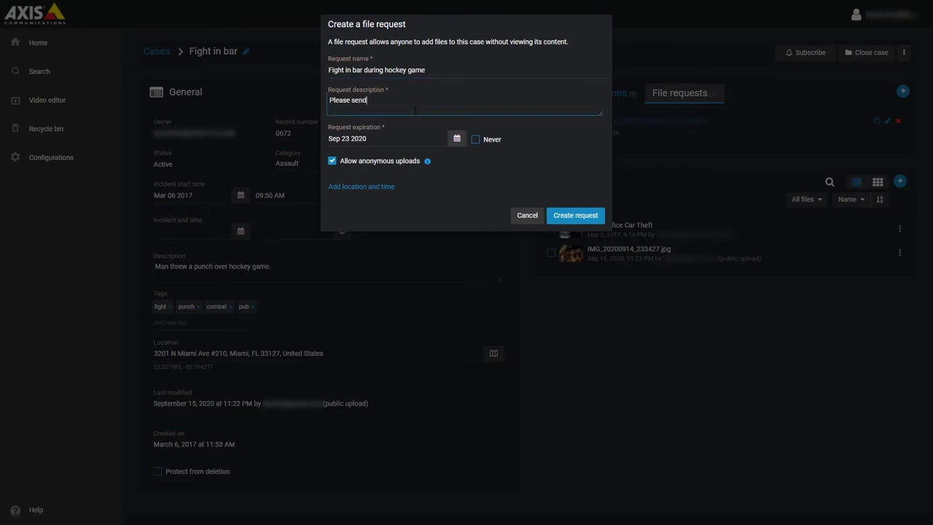
text( us any video you have from the altercation during the ho)
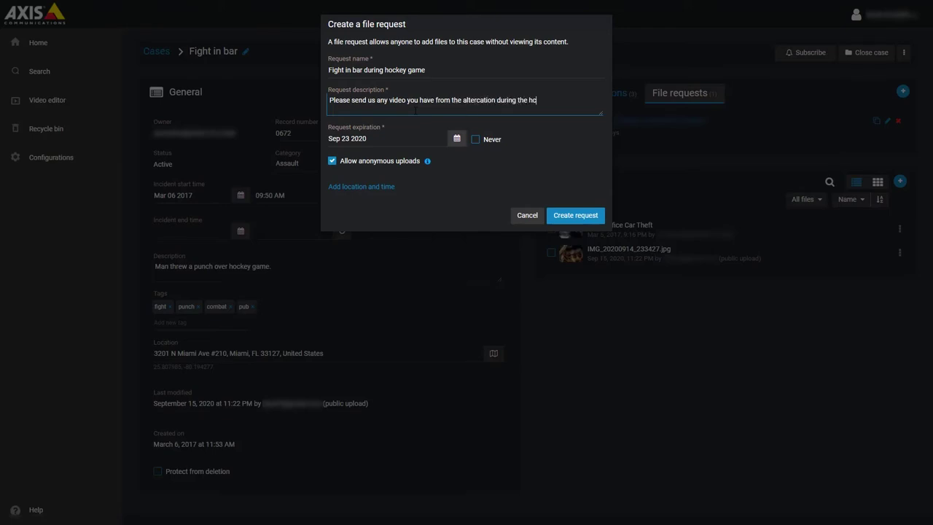
text(ckey game.)
Step: Add incident location N Miami Ave and start time Mar 06 2017, 09:50 AM to the request
click(391, 191)
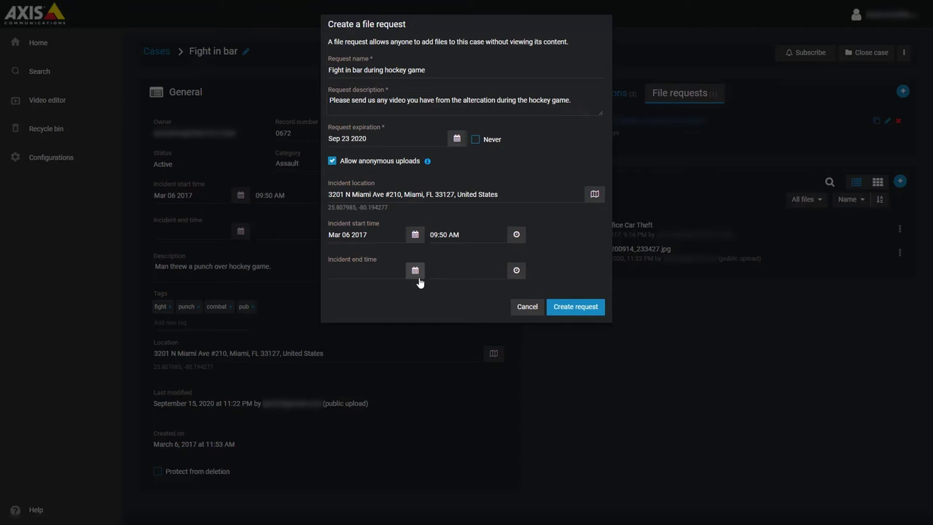
Step: Create the file request and confirm, adding a second link that expires in 7 days
click(574, 312)
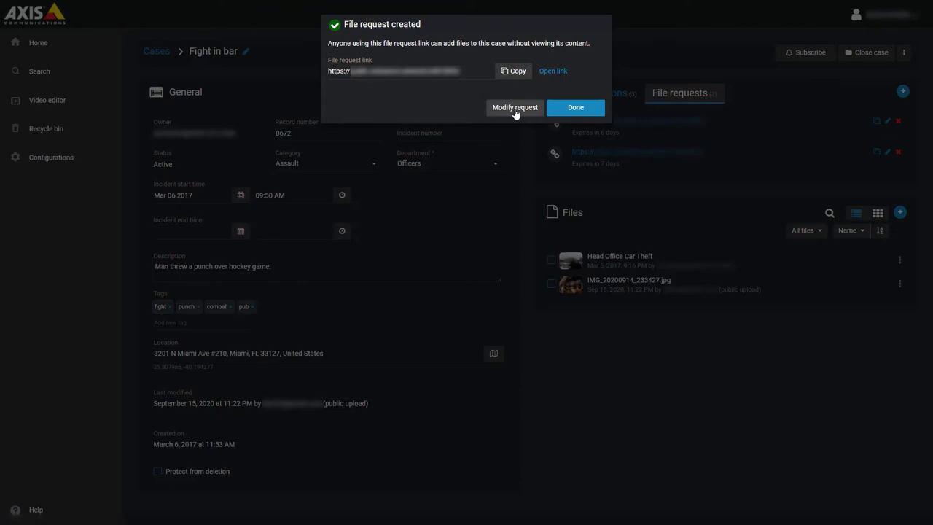
click(576, 110)
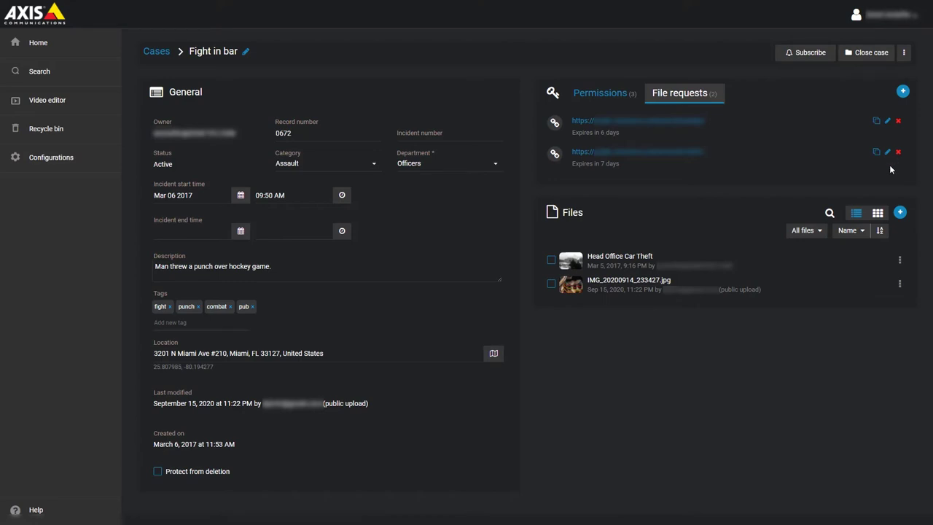
Step: Copy the new request's link to open its public invitation page
click(878, 153)
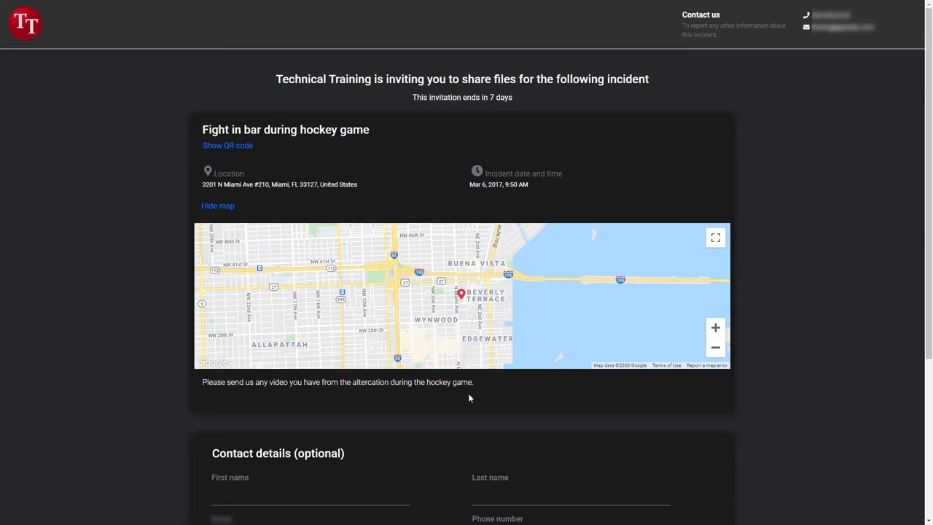
Step: Enter the uploader's first name, last name and e-mail, accept the terms, and continue to file sharing
scroll(468, 394, down, 3)
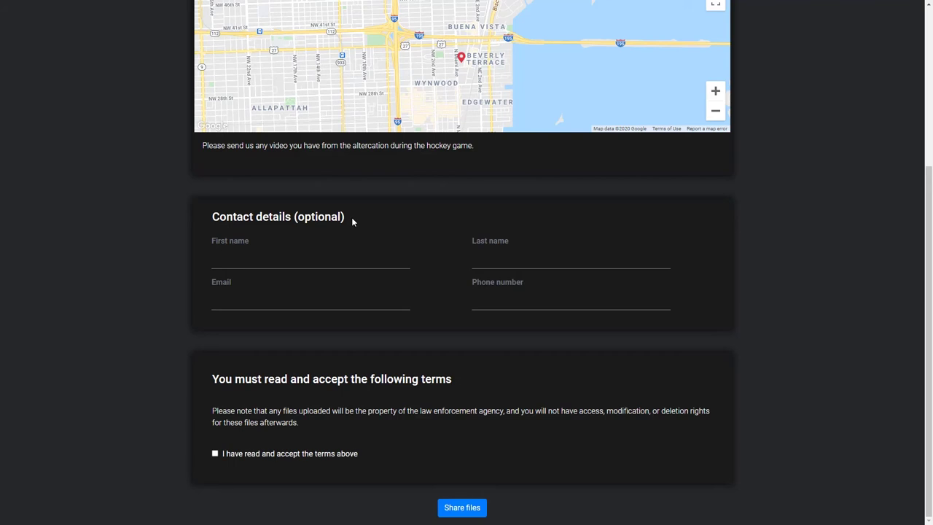
click(278, 259)
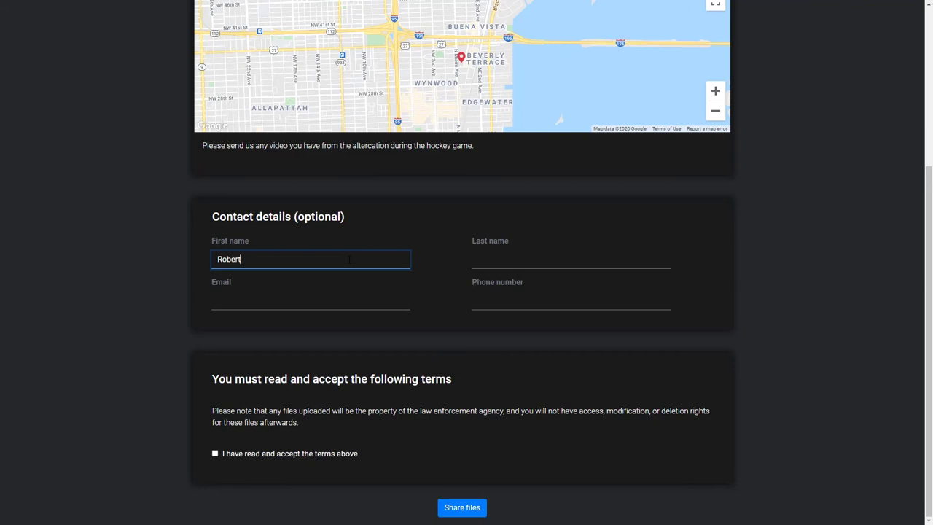
click(583, 259)
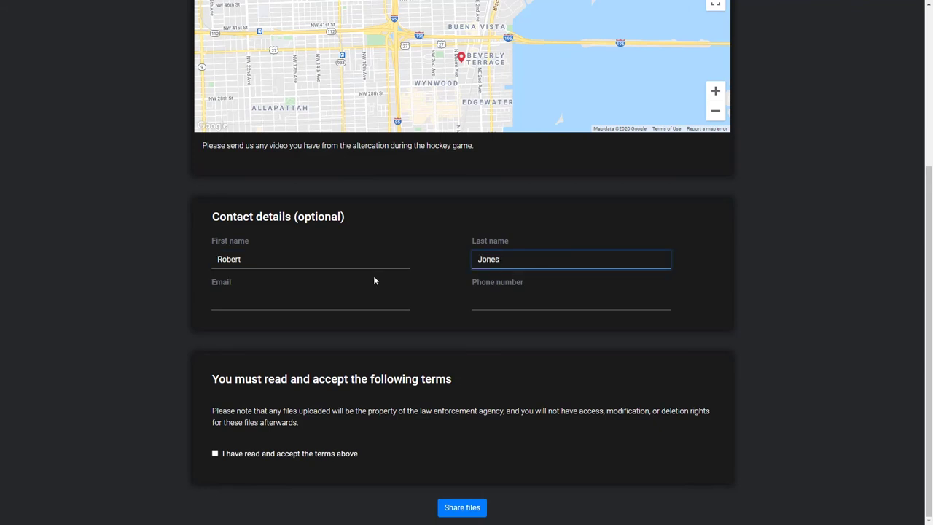
key(Tab)
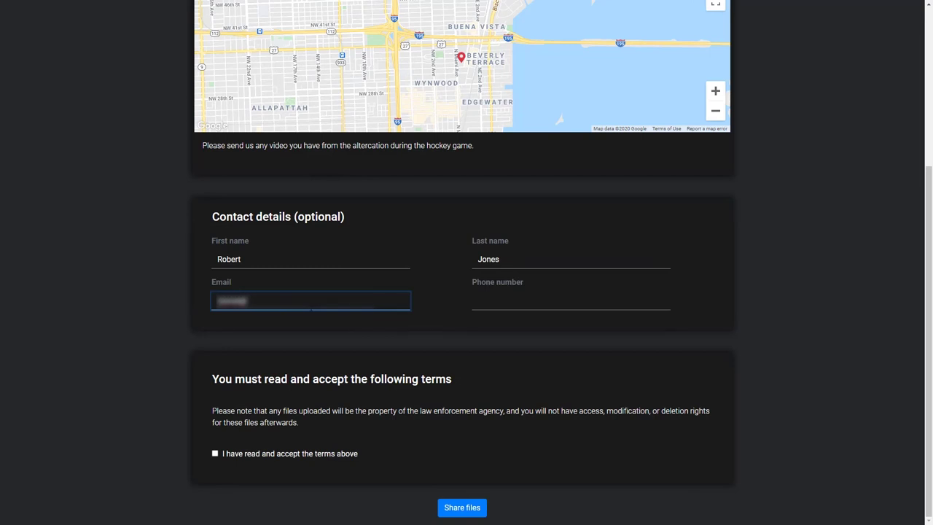
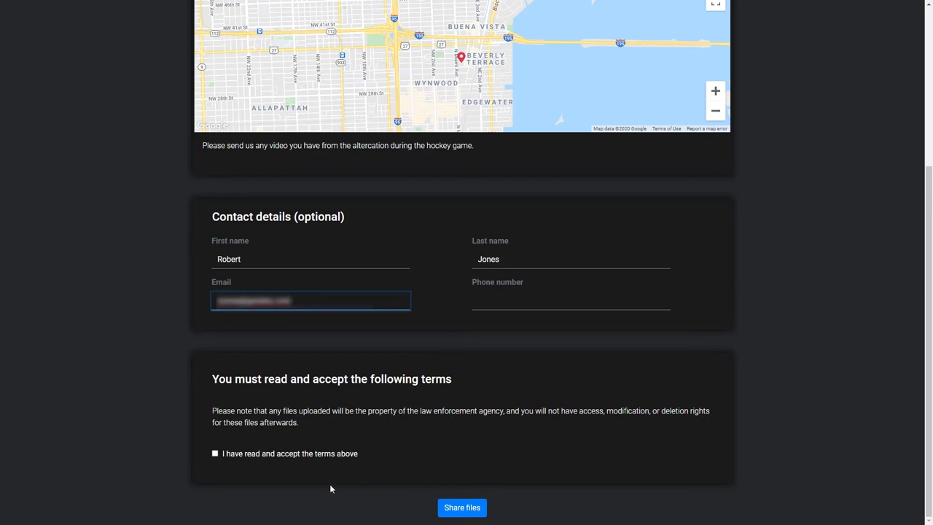
click(214, 457)
click(215, 455)
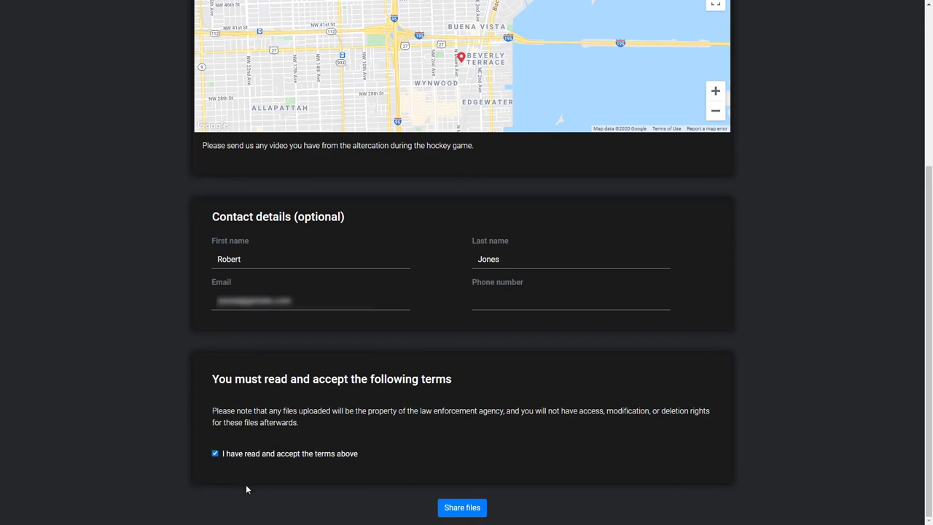
click(457, 508)
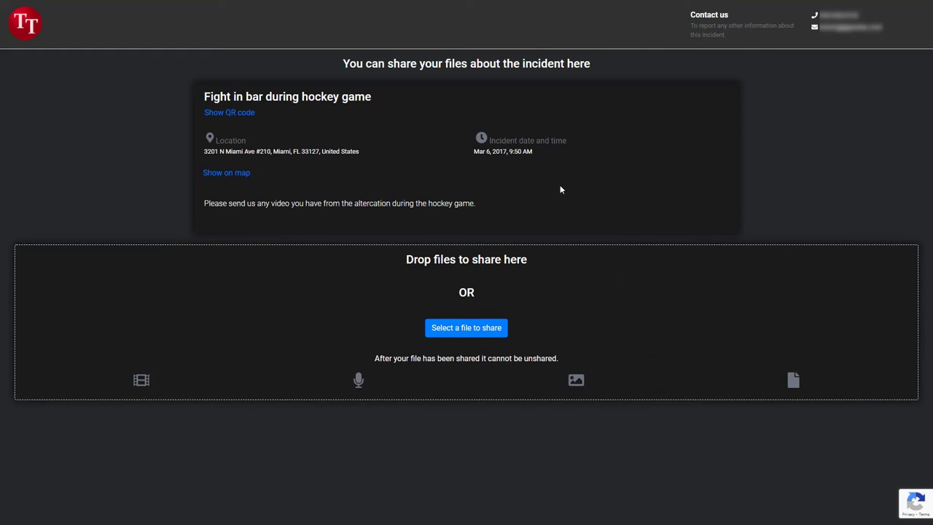
click(228, 113)
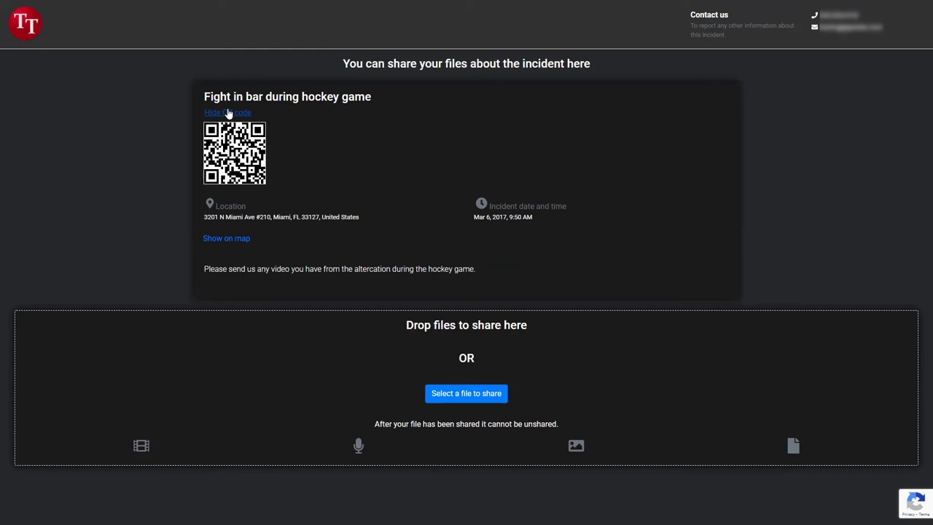
click(229, 113)
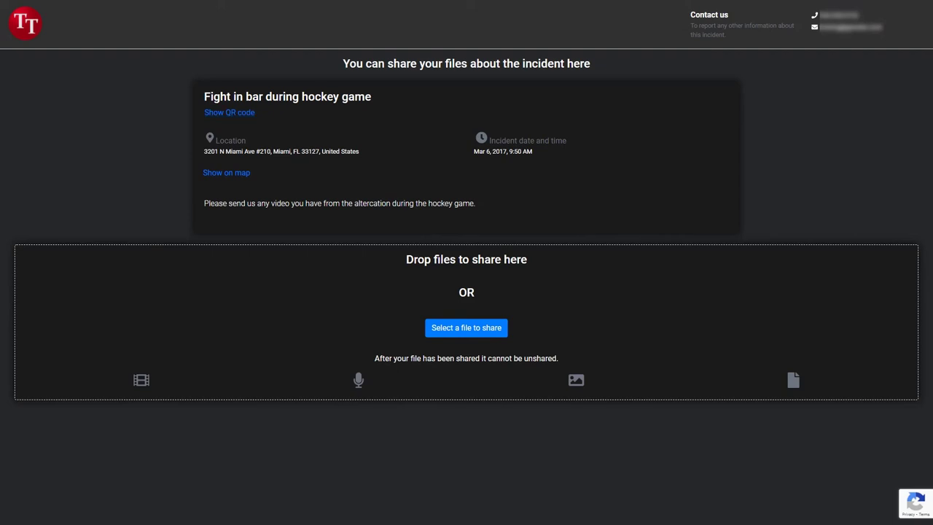
Step: Upload P1000026.JPG and IMG_0964.JPG, saving the comment 'I think the guy is in this photo.' on P1000026.JPG
drag(48, 256, 280, 328)
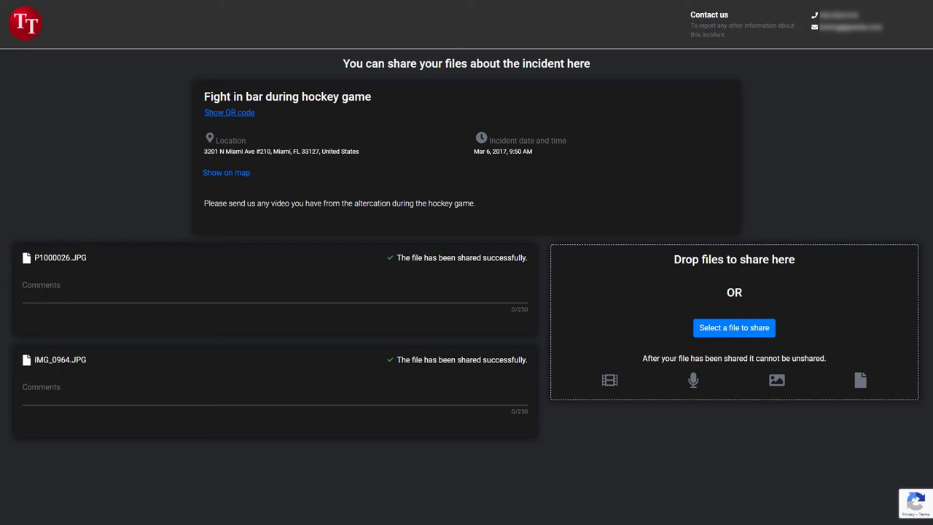
click(46, 294)
text(I think the guy is in this phot)
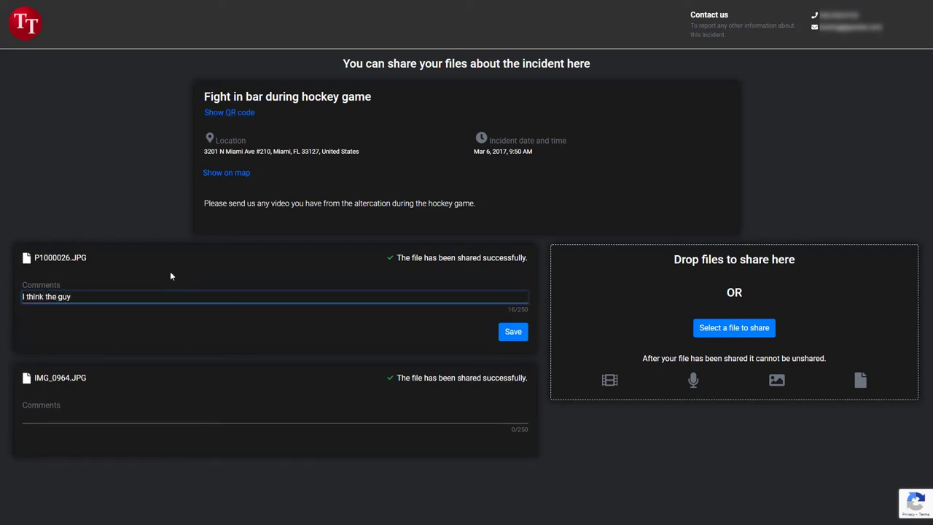
text(o.)
click(512, 332)
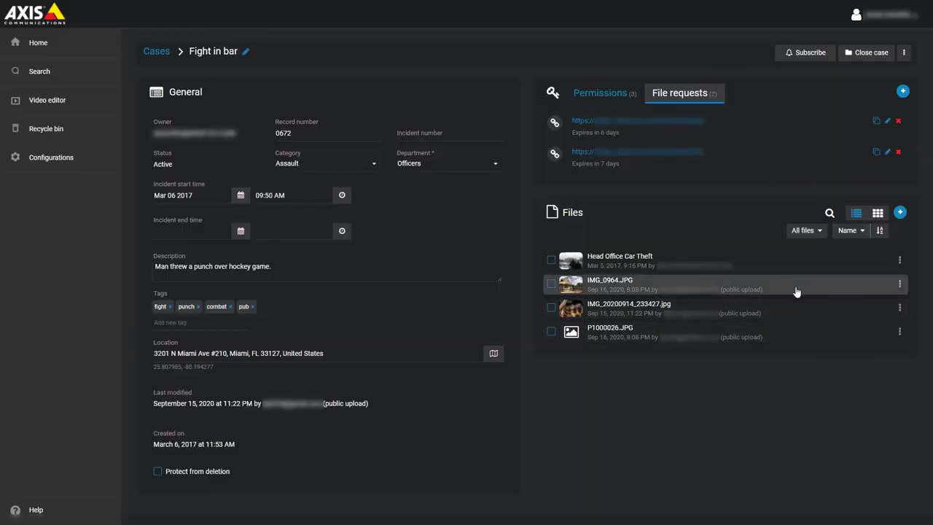
Step: Open P1000026.JPG's details and scroll down to the public uploader's information
click(899, 335)
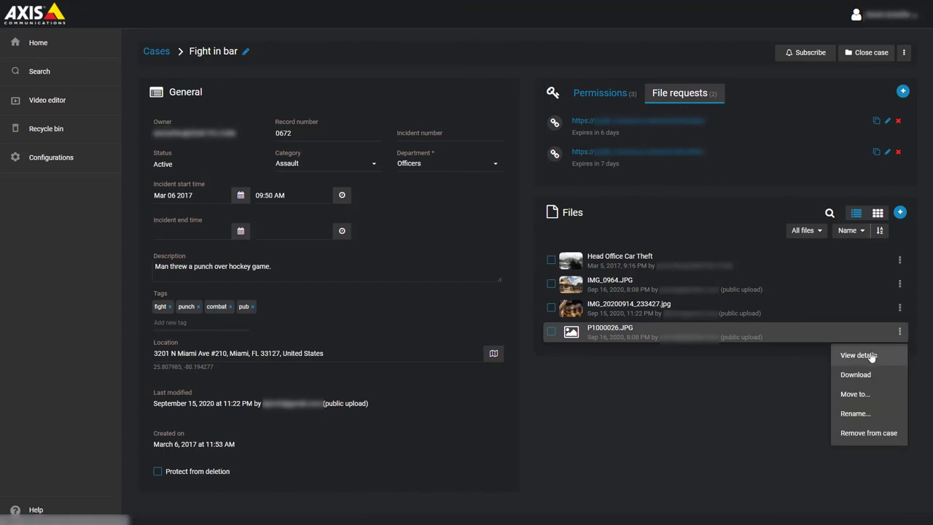
click(872, 355)
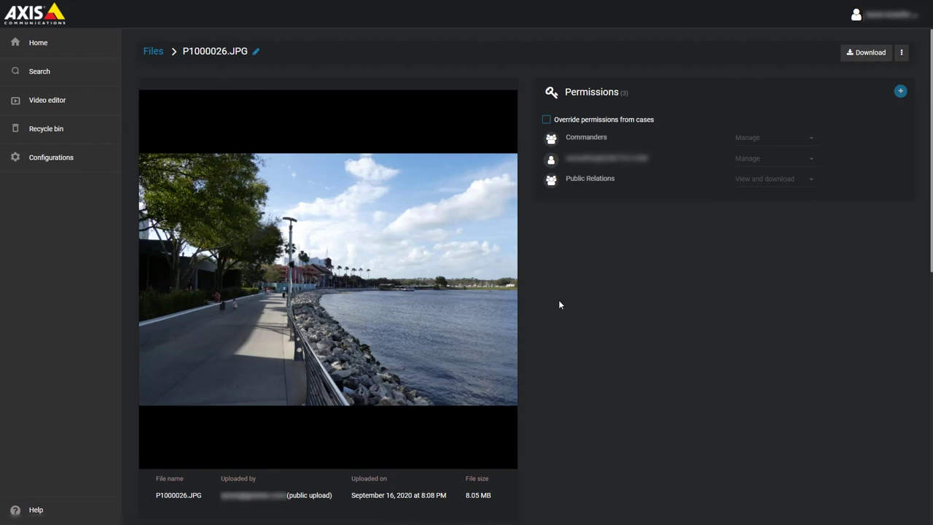
scroll(558, 304, down, 4)
scroll(560, 307, down, 2)
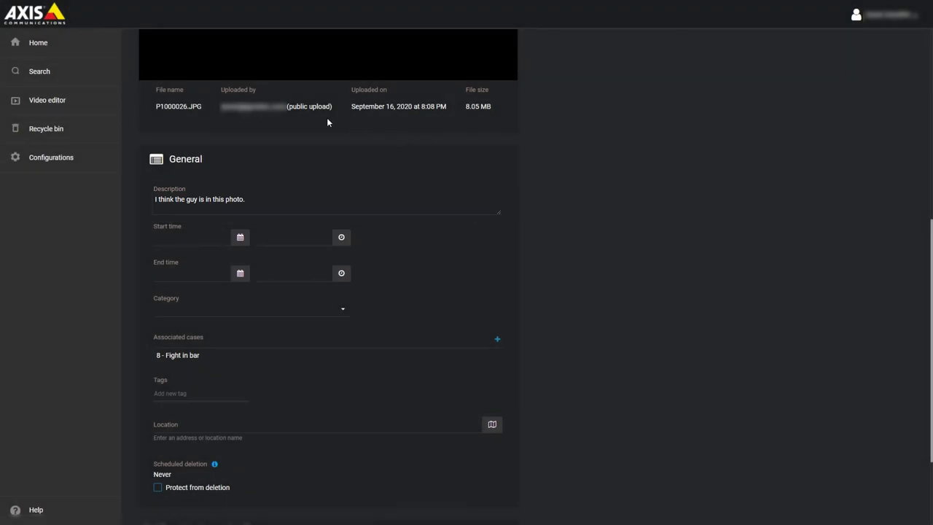
scroll(619, 255, down, 2)
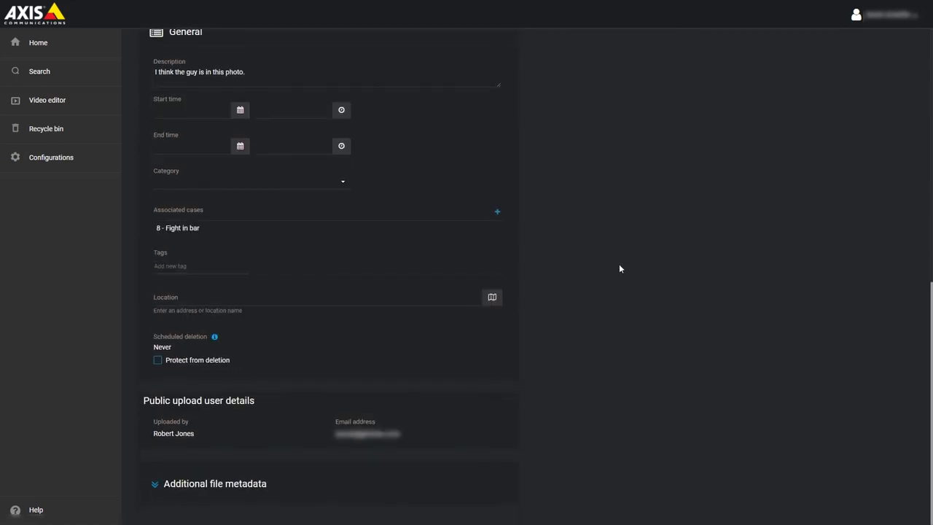